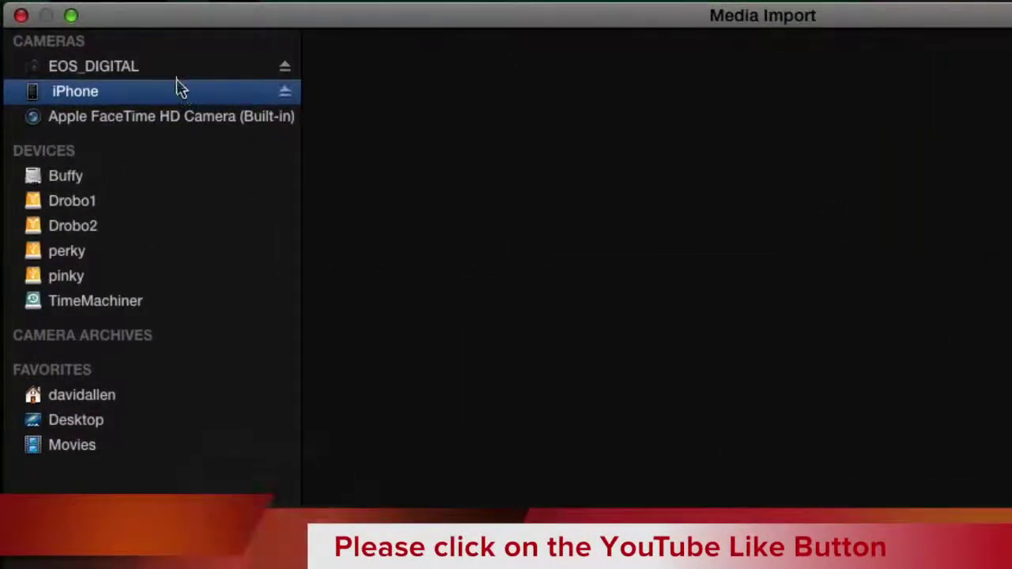
Examine the footage offered by the connected sources: EOS_DIGITAL, the iPhone's IMG_0149 clip and the built-in FaceTime camera
click(147, 70)
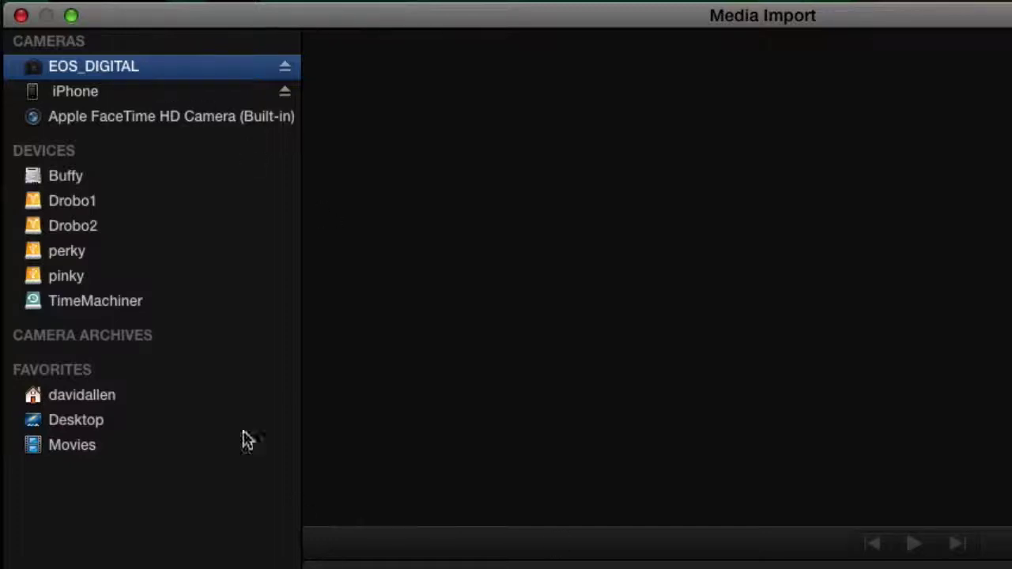
click(102, 101)
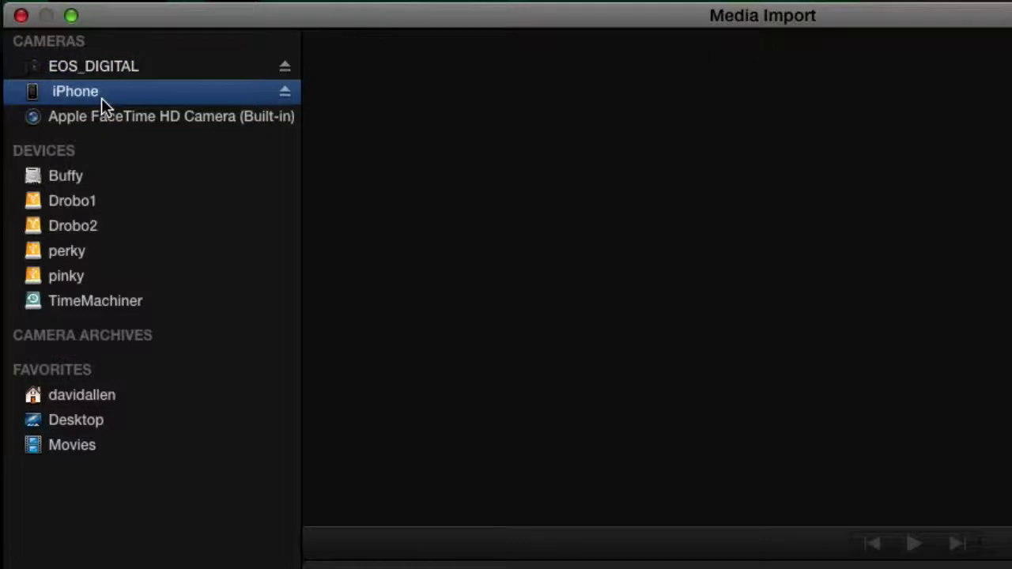
click(315, 491)
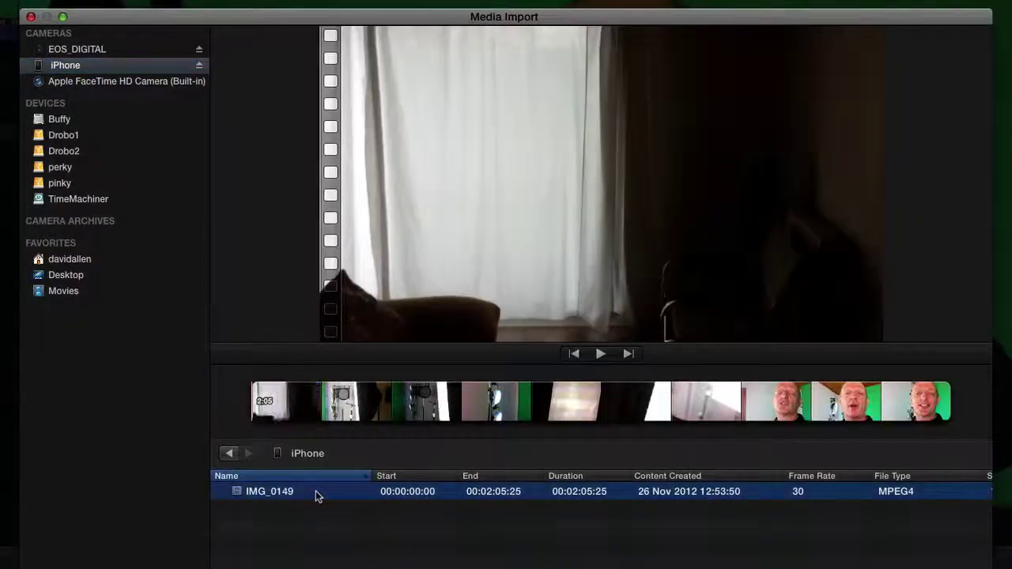
click(86, 81)
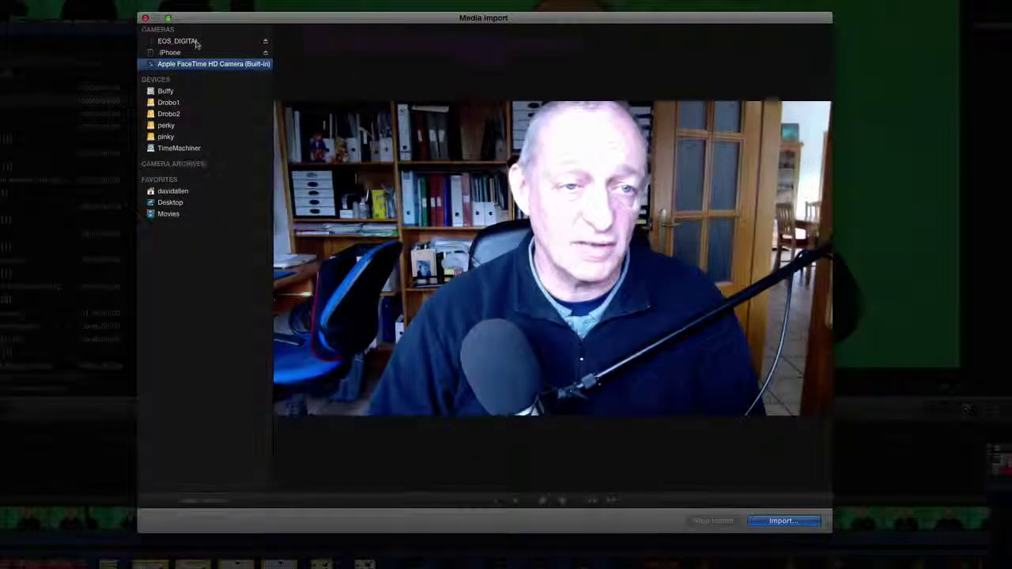
Create a camera archive of EOS_DIGITAL named Green Screen, with Buffy as the destination
click(197, 42)
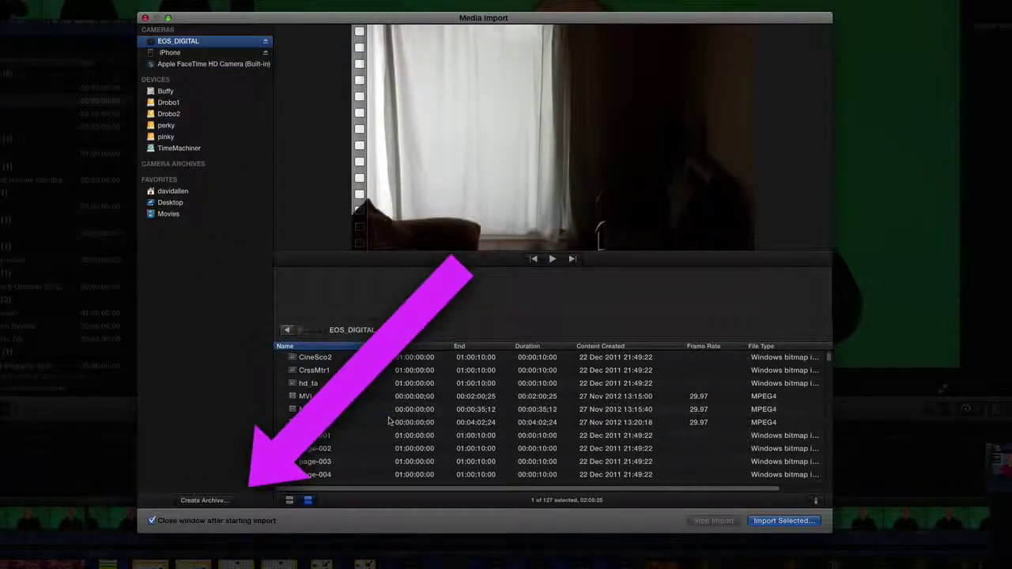
click(204, 501)
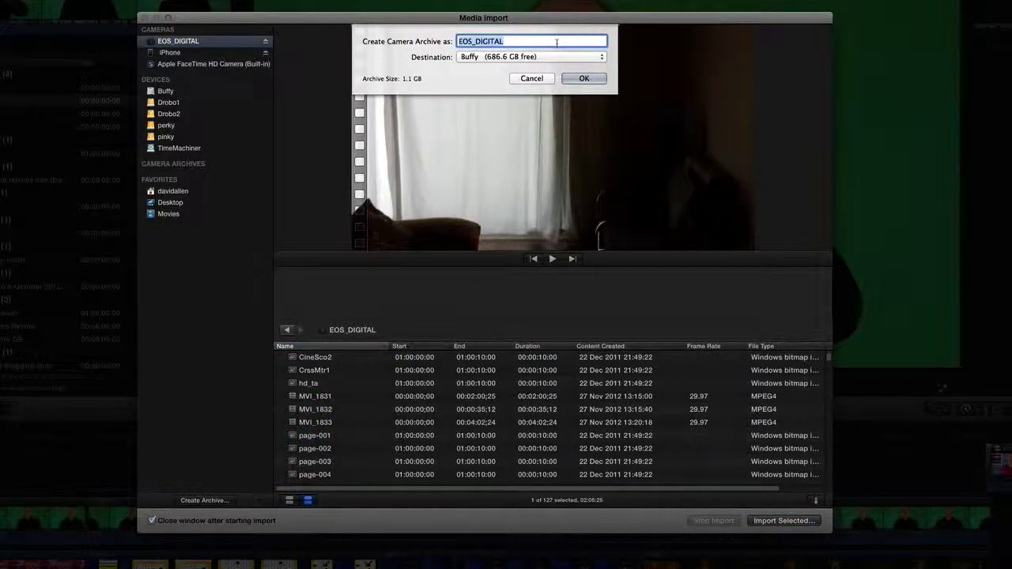
text(Creen Screen)
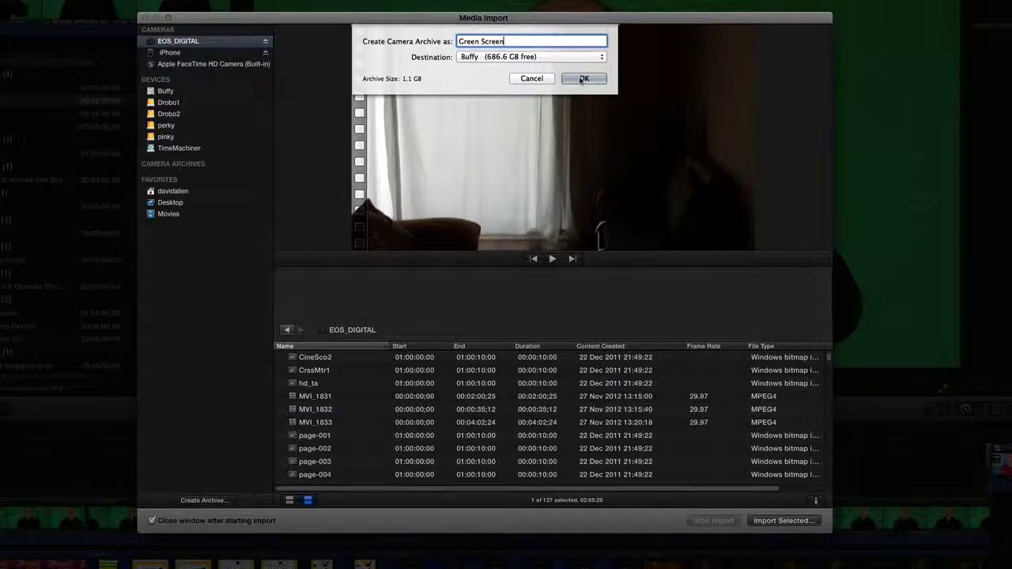
click(583, 78)
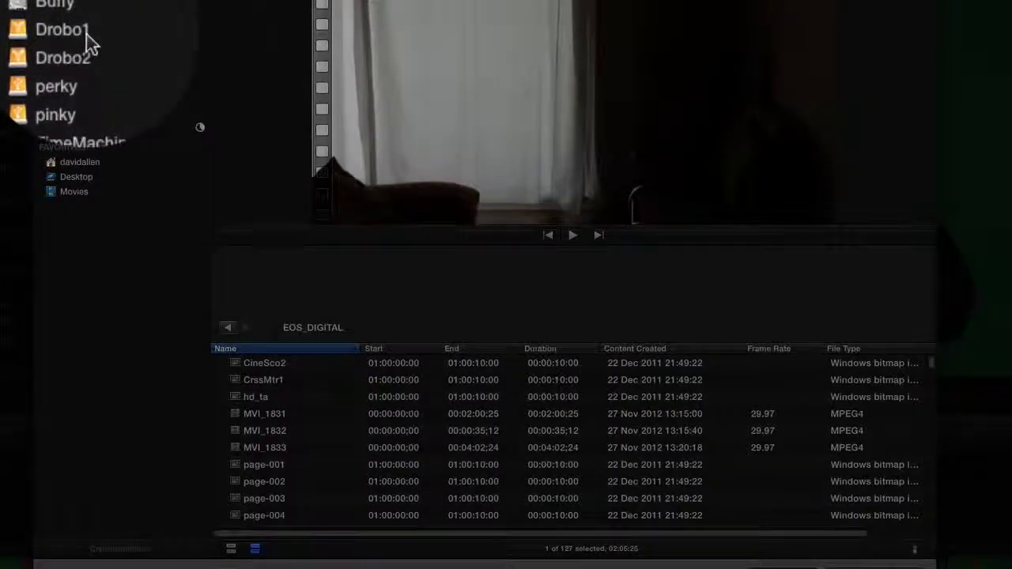
Add the Movies folder from the Drobo1 drive to the import favorites
click(79, 33)
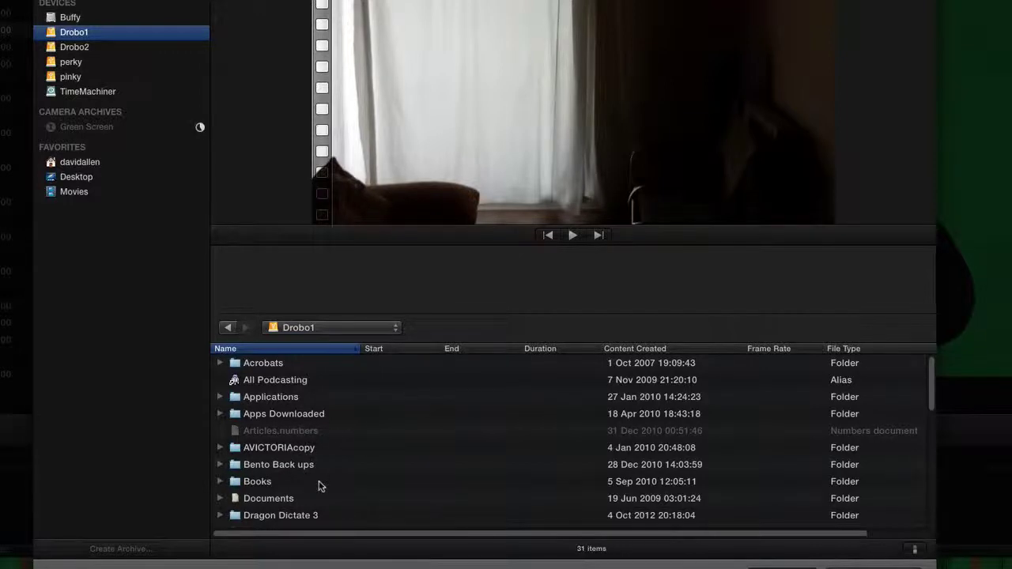
scroll(319, 485, down, 10)
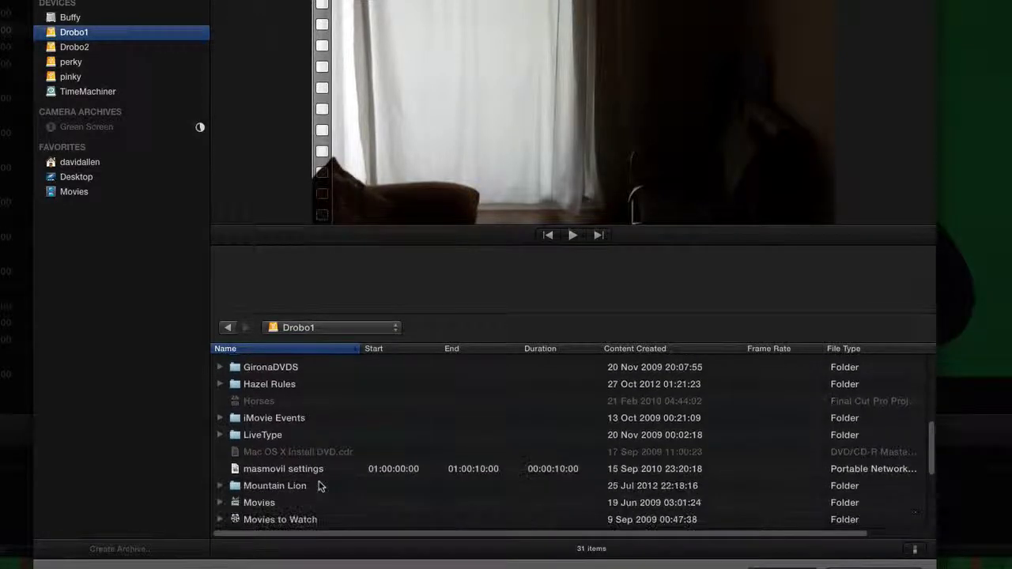
scroll(319, 486, down, 3)
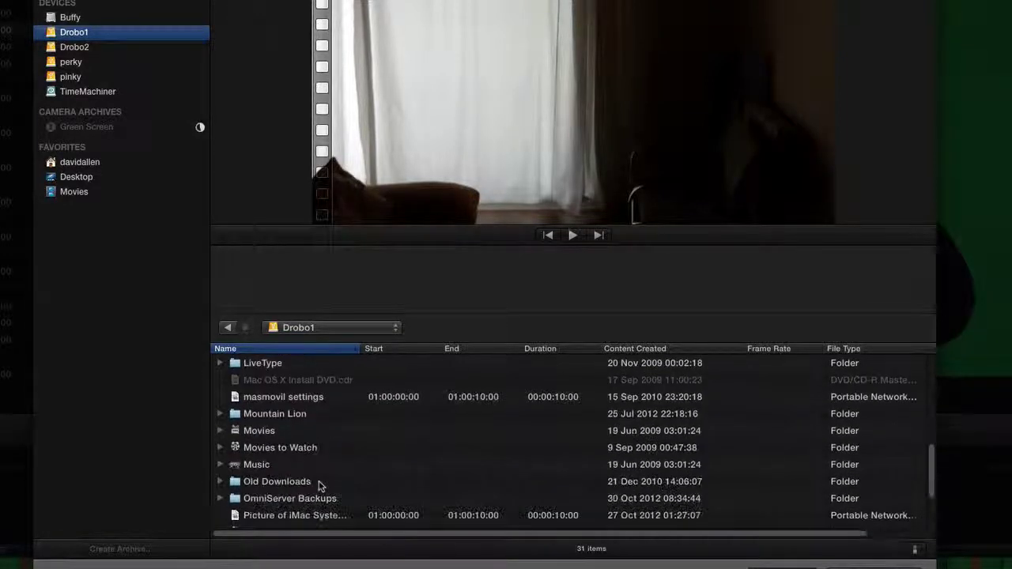
click(264, 431)
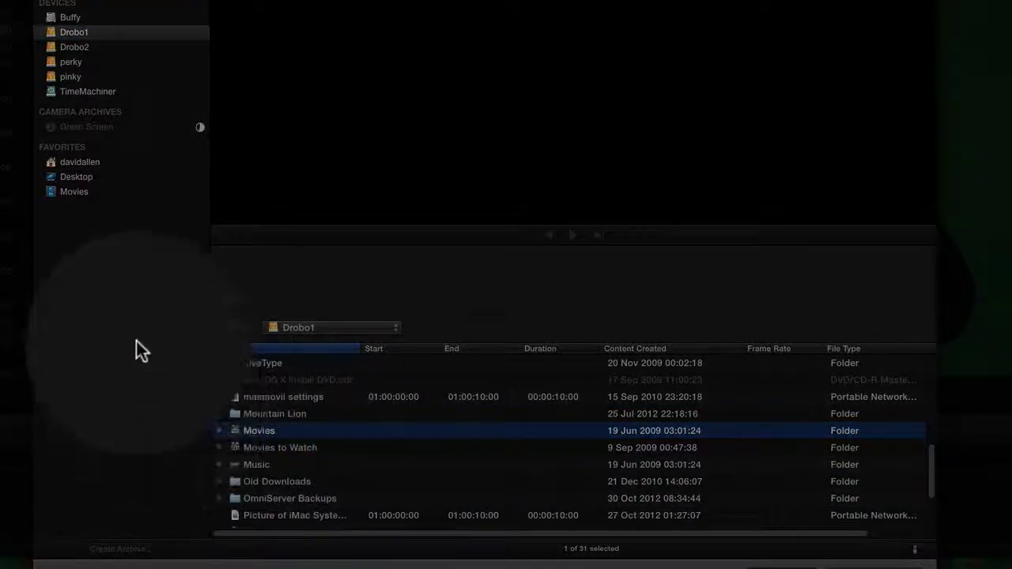
drag(136, 350, 112, 147)
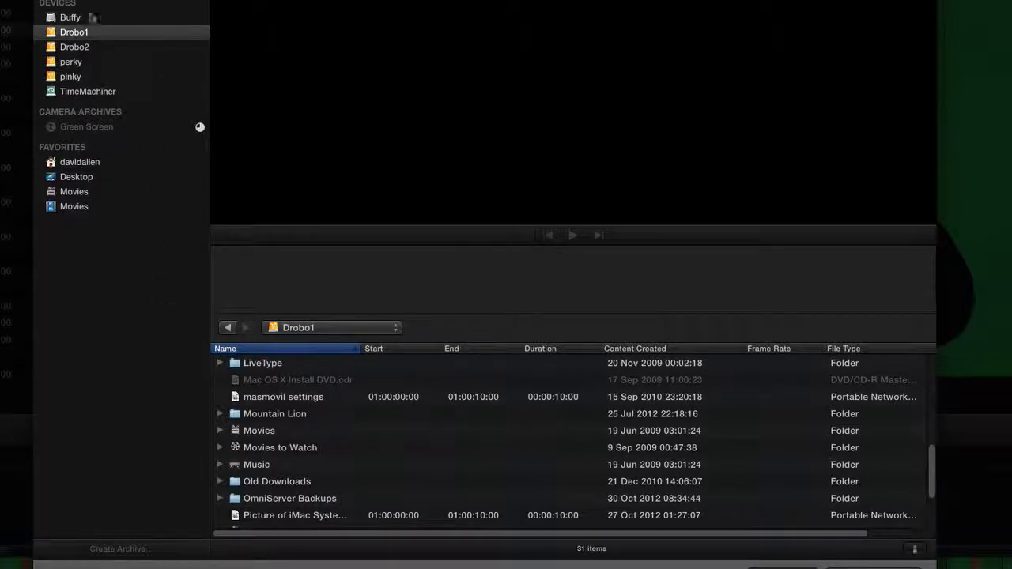
Add the Music folder from the home folder on Buffy to the import favorites
click(71, 17)
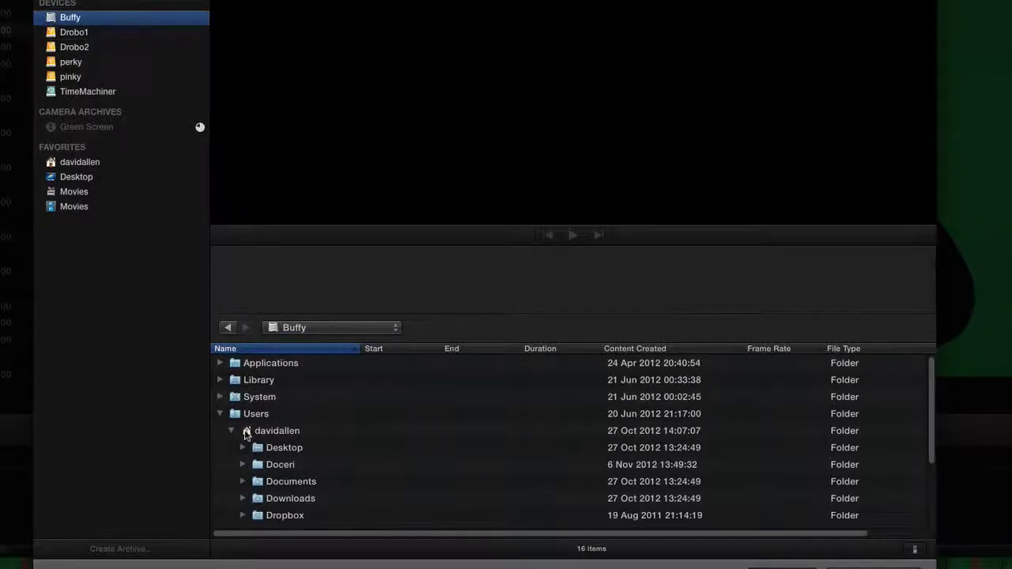
scroll(283, 478, down, 5)
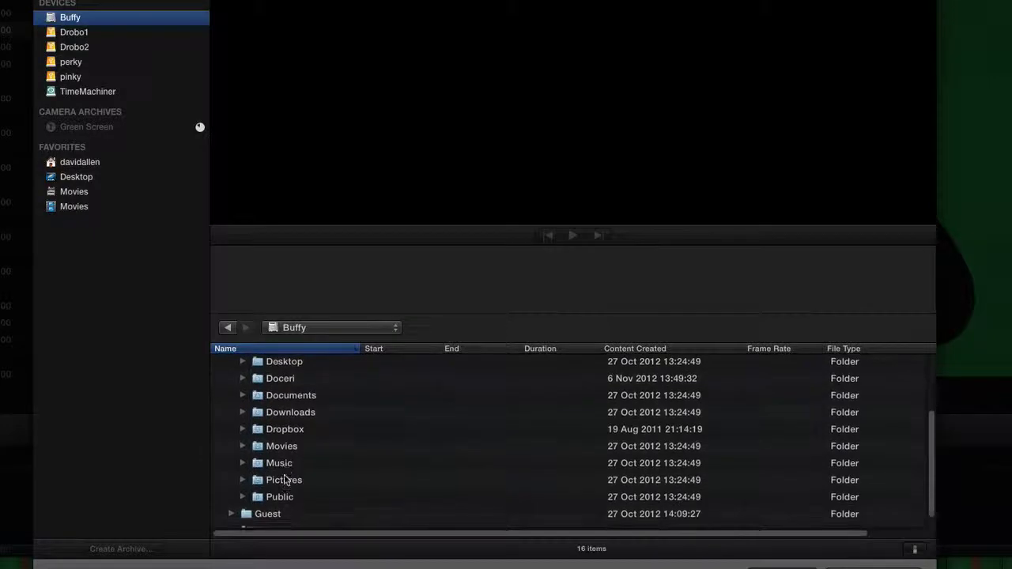
click(285, 479)
click(276, 465)
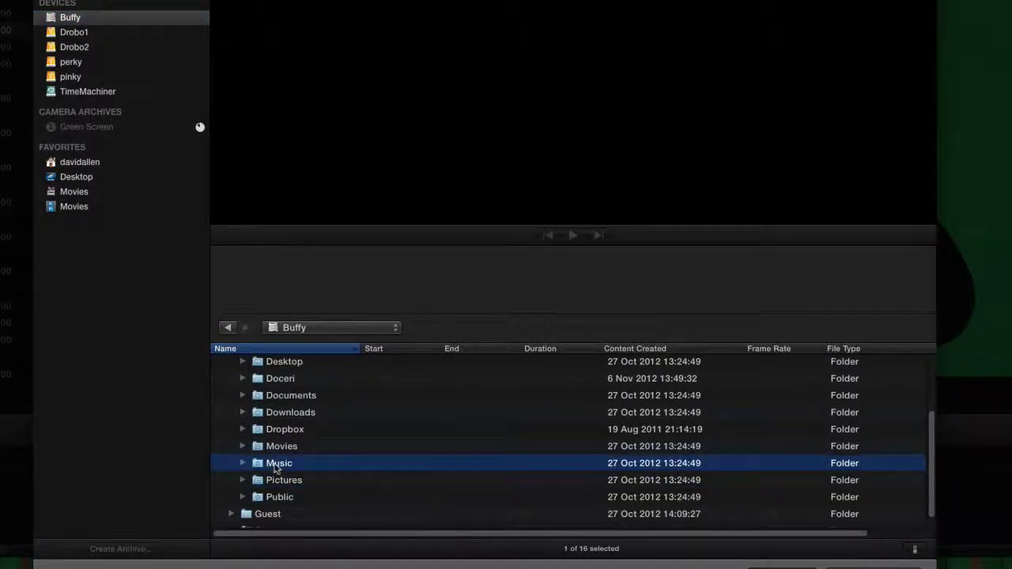
drag(276, 467, 85, 151)
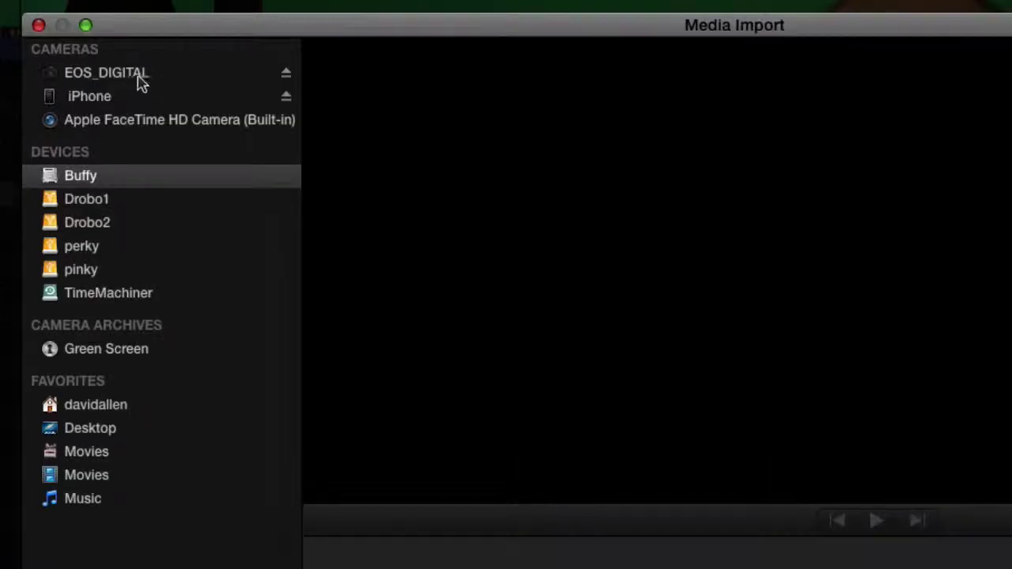
Show the iPhone media as filmstrips and select a range of about 40 seconds in the middle of IMG_0149
click(101, 100)
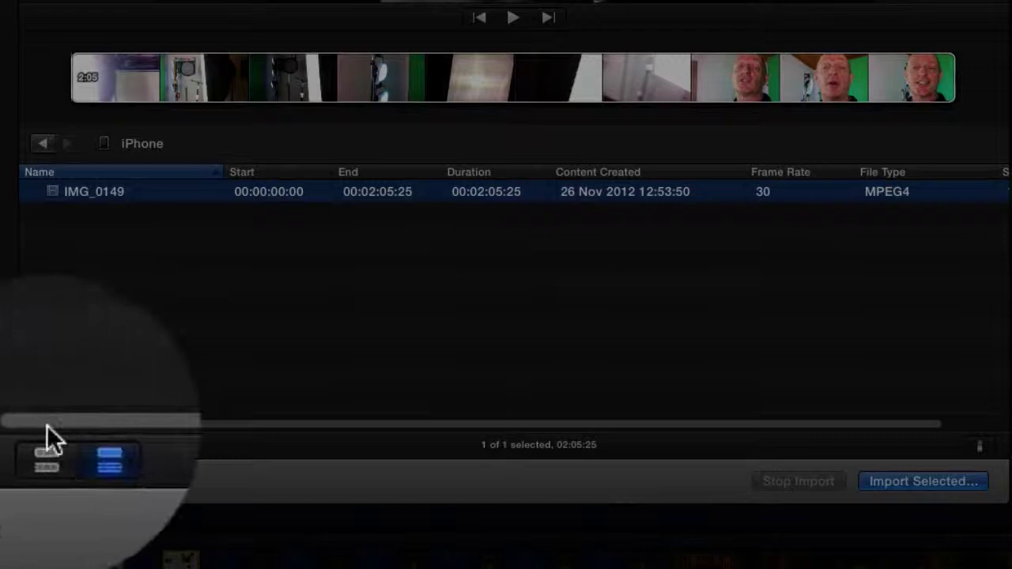
click(49, 454)
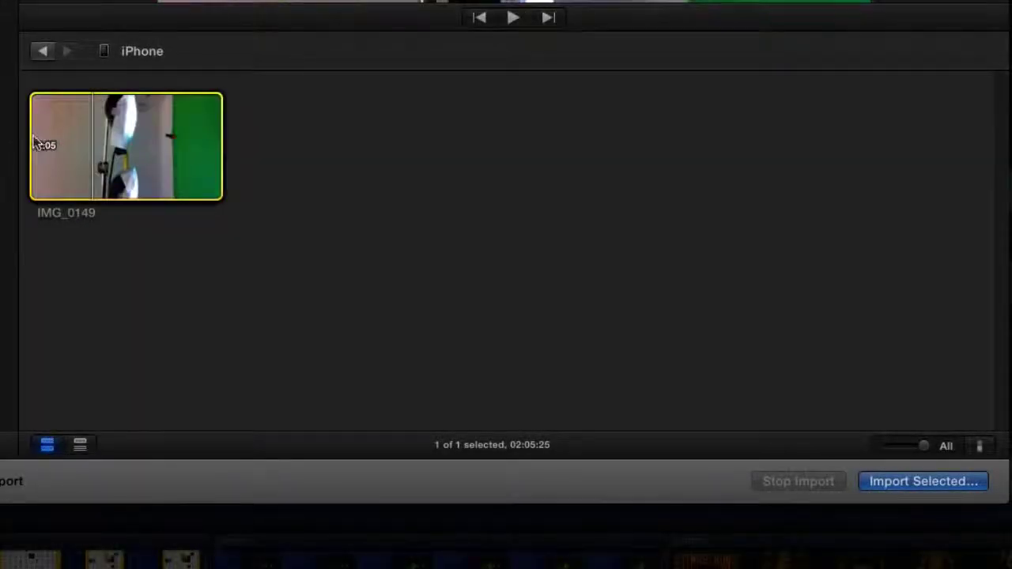
drag(30, 132, 75, 135)
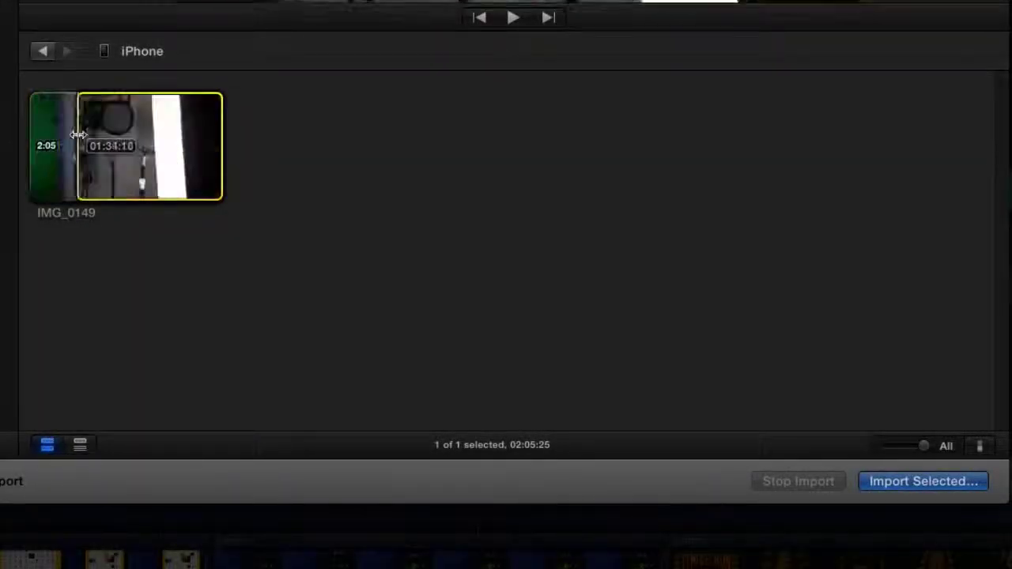
drag(219, 139, 138, 138)
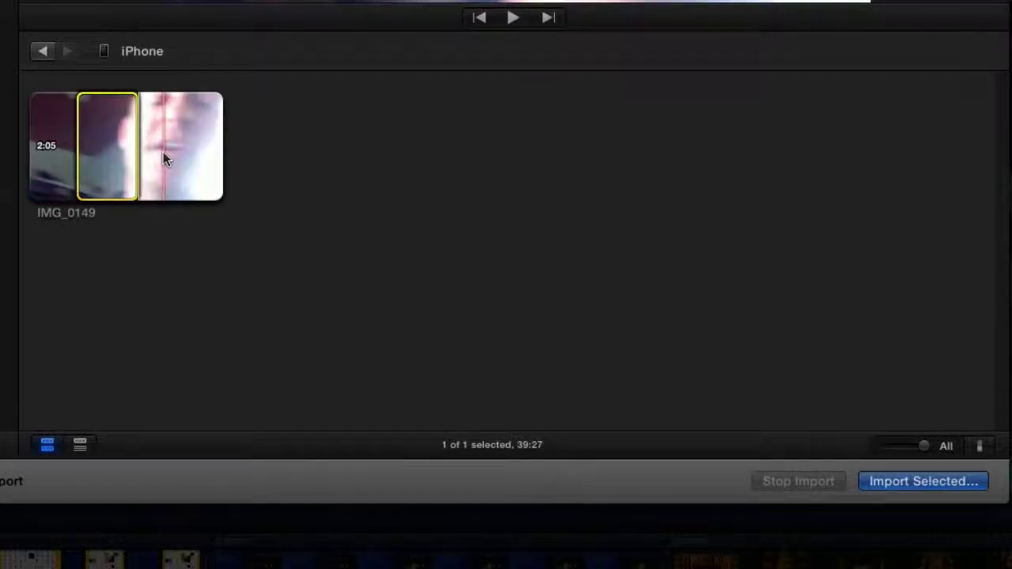
Add a second range of about 13 seconds to IMG_0149 and mark a short third range of about 5 seconds during playback
drag(163, 152, 223, 152)
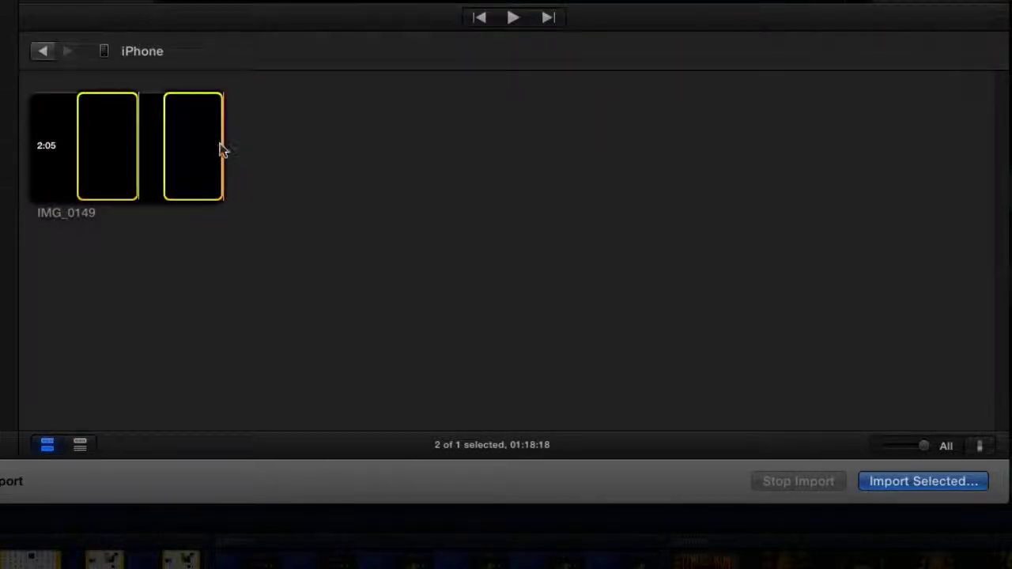
drag(222, 151, 182, 144)
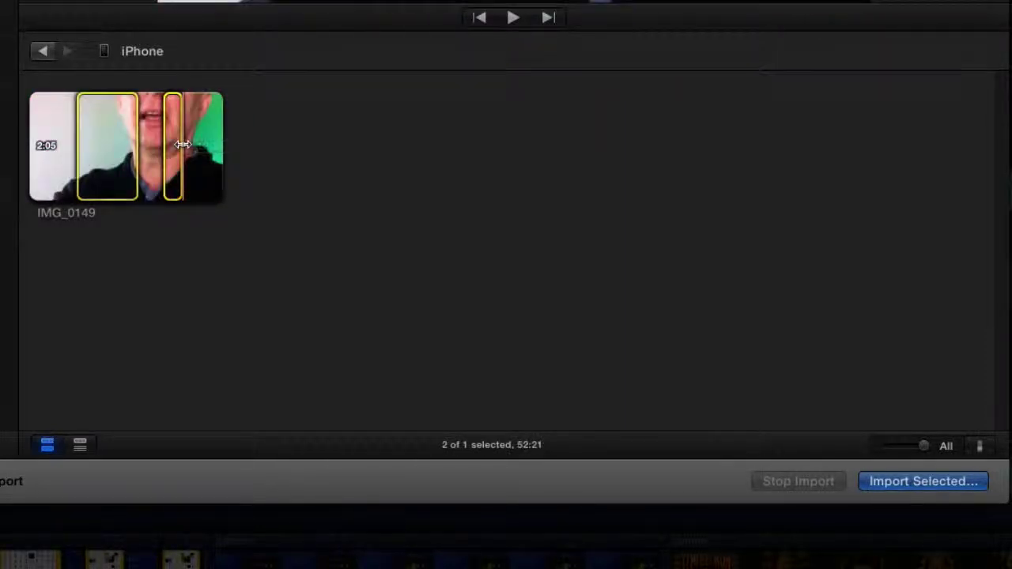
key(space)
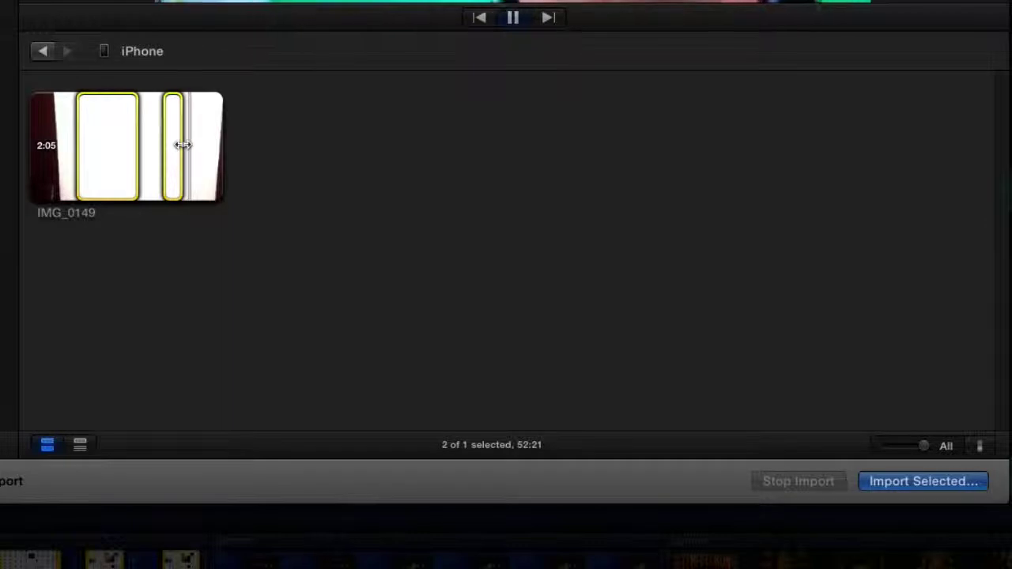
click(183, 144)
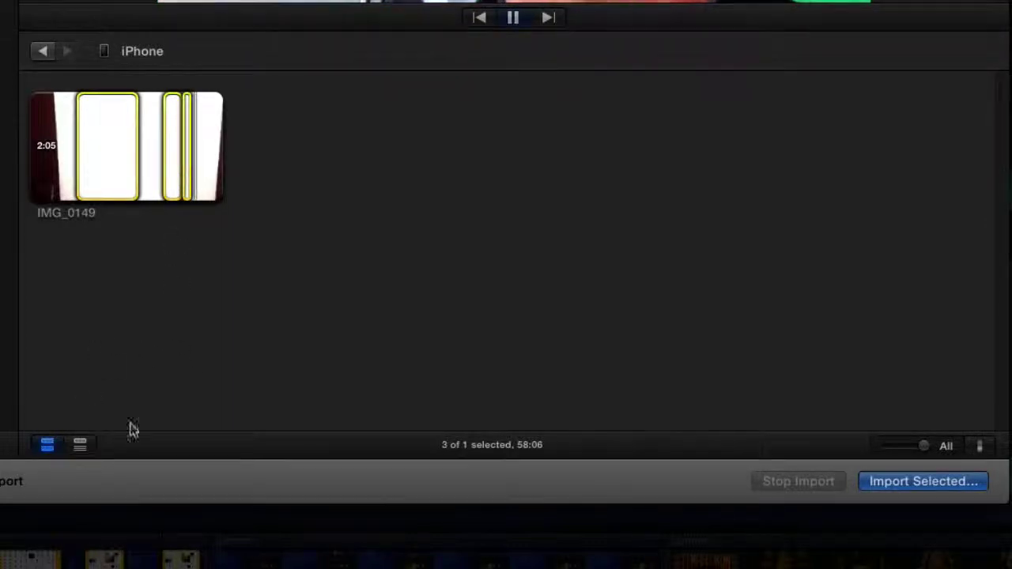
drag(192, 132, 200, 133)
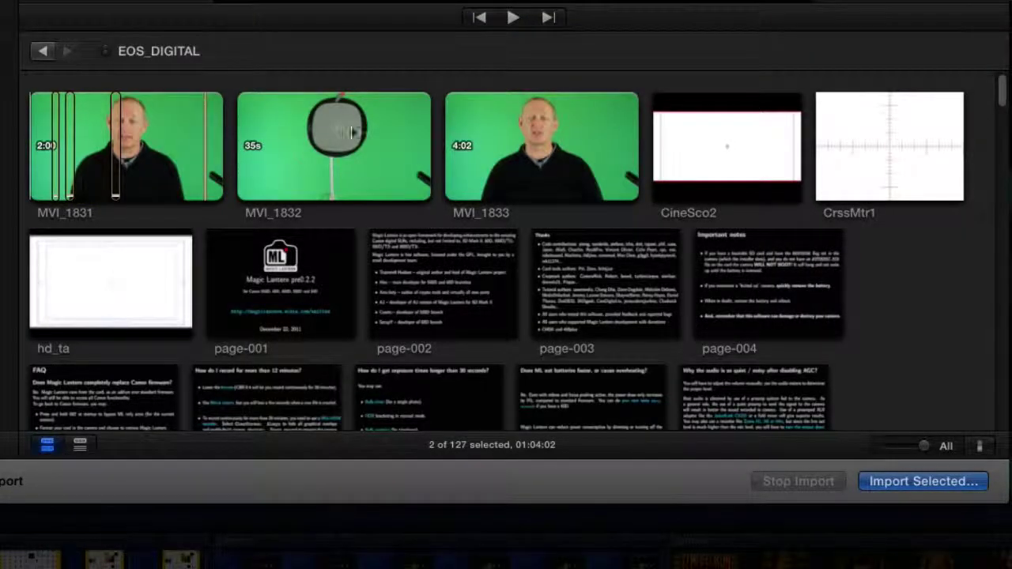
In list view, add a fourth range of about 8 seconds to EOS_DIGITAL's MVI_1831 and import the selected ranges
click(146, 171)
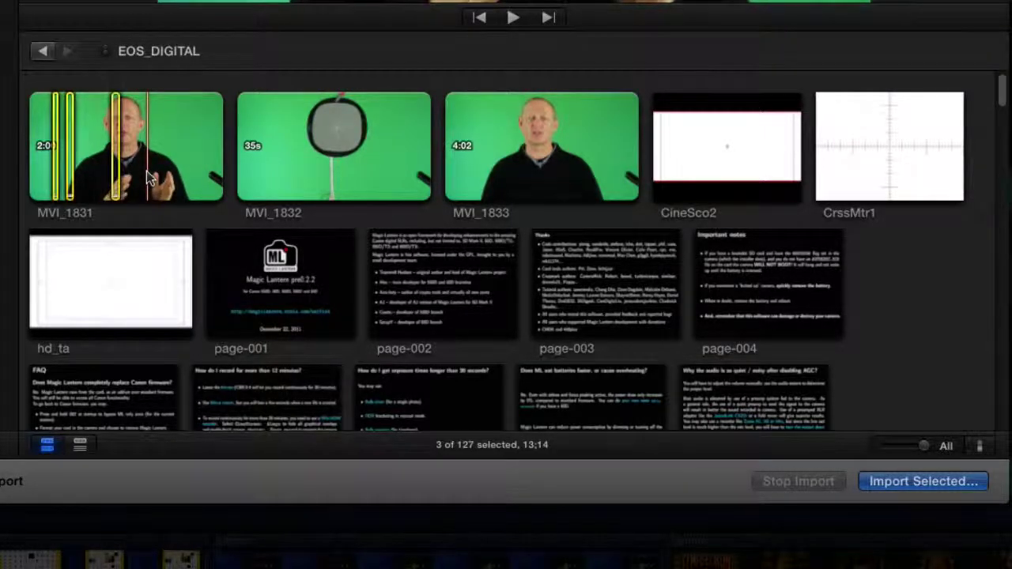
click(80, 448)
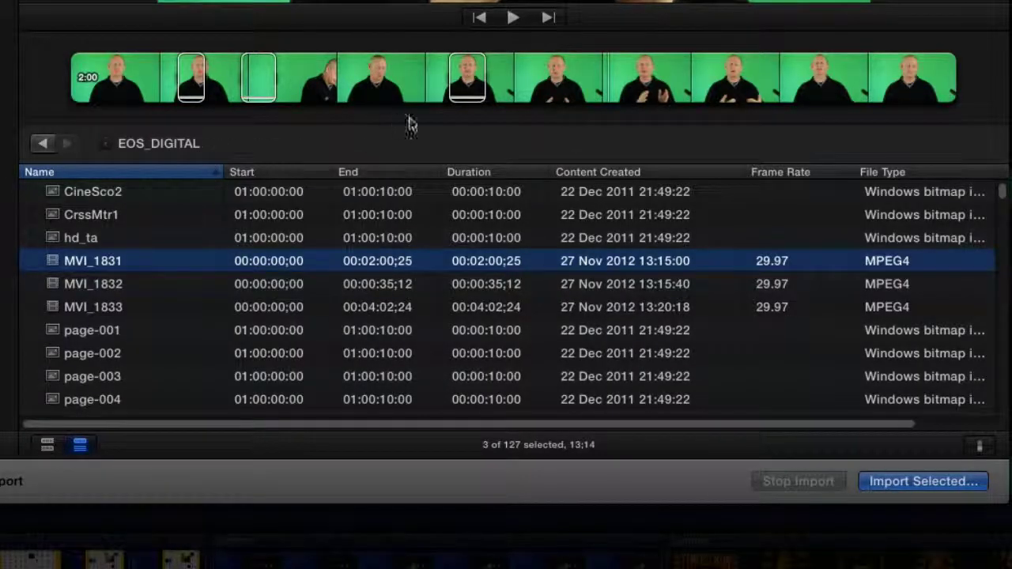
click(247, 95)
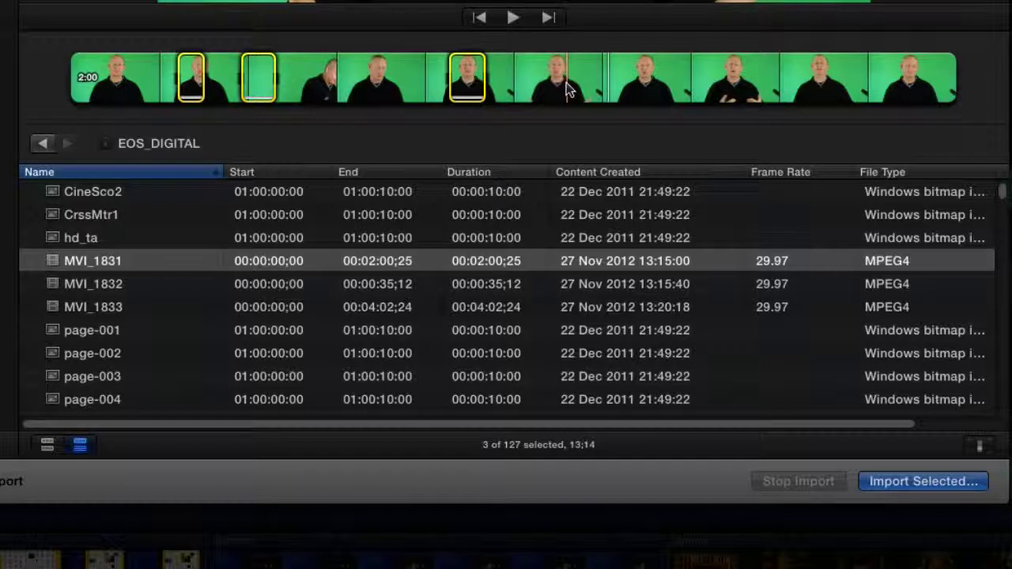
key(space)
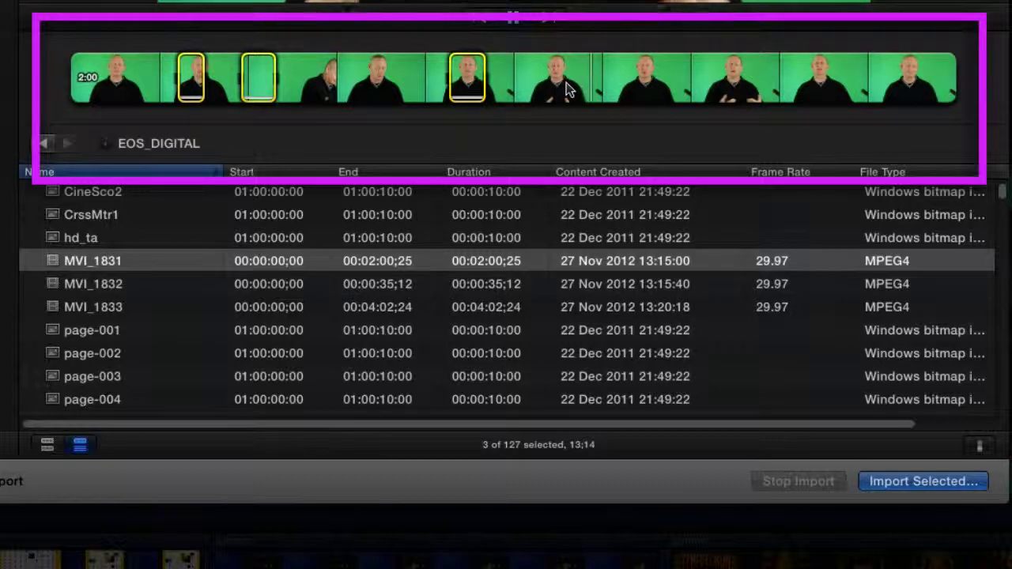
key(super+shift+i)
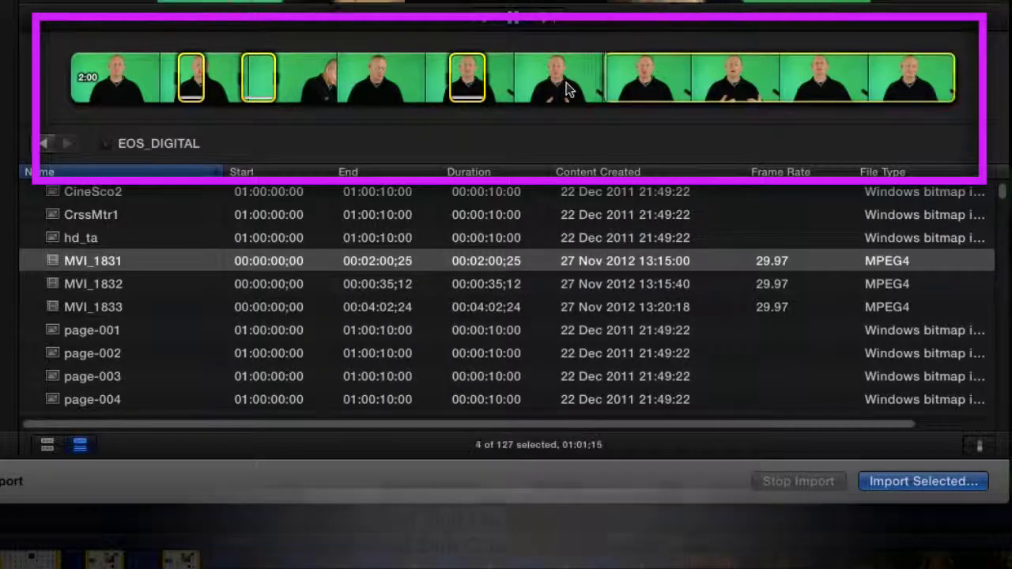
key(super+shift+o)
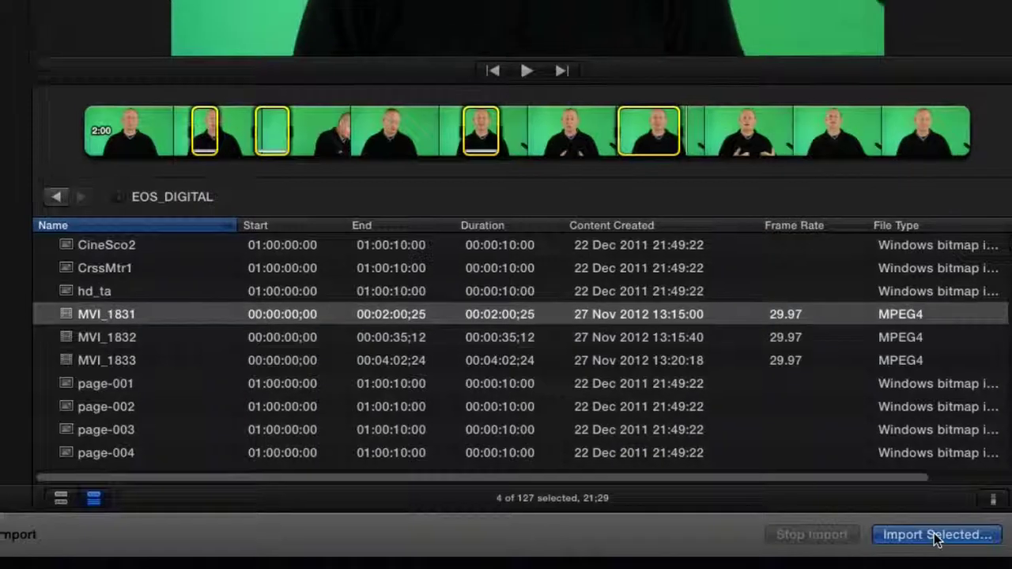
click(922, 482)
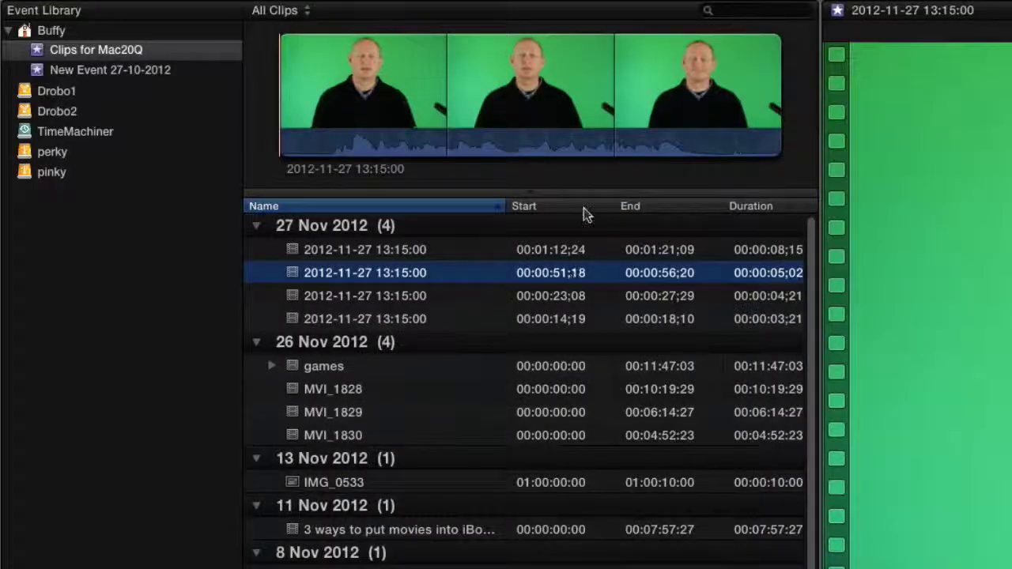
Sort the Clips for Mac20Q event by start time and mark a range in the middle third of MVI_1828
click(569, 209)
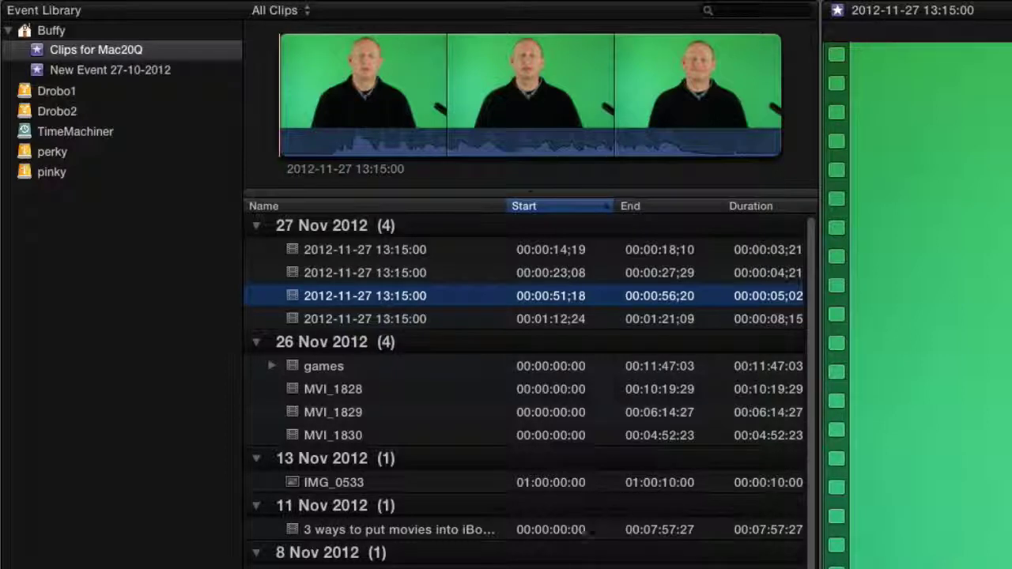
click(335, 391)
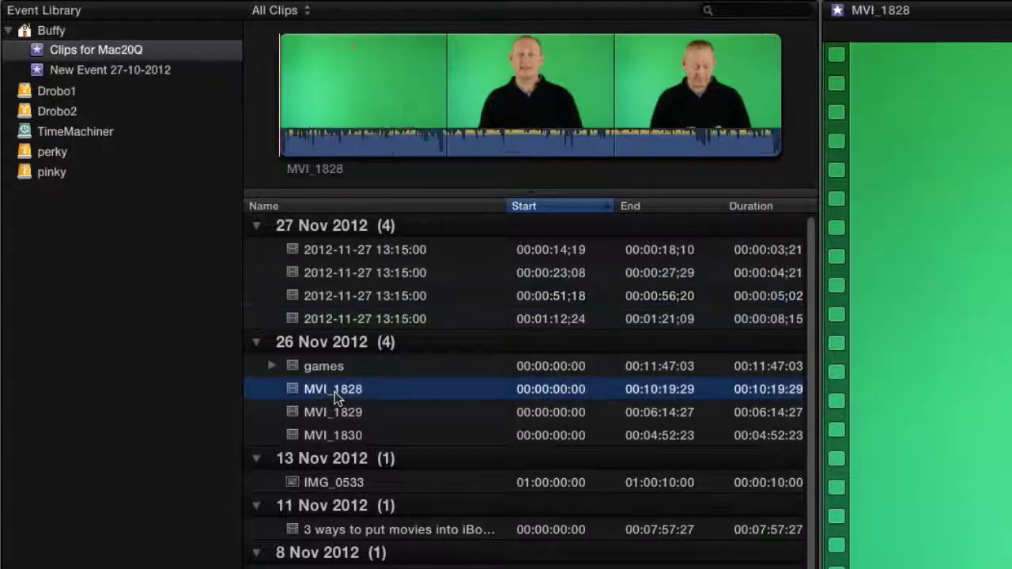
click(438, 121)
key(i)
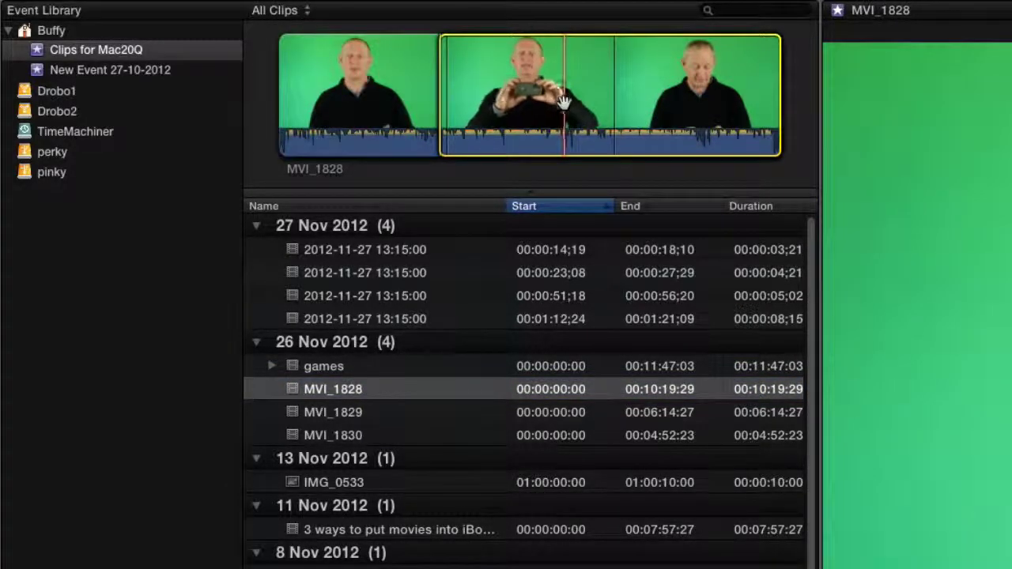
key(o)
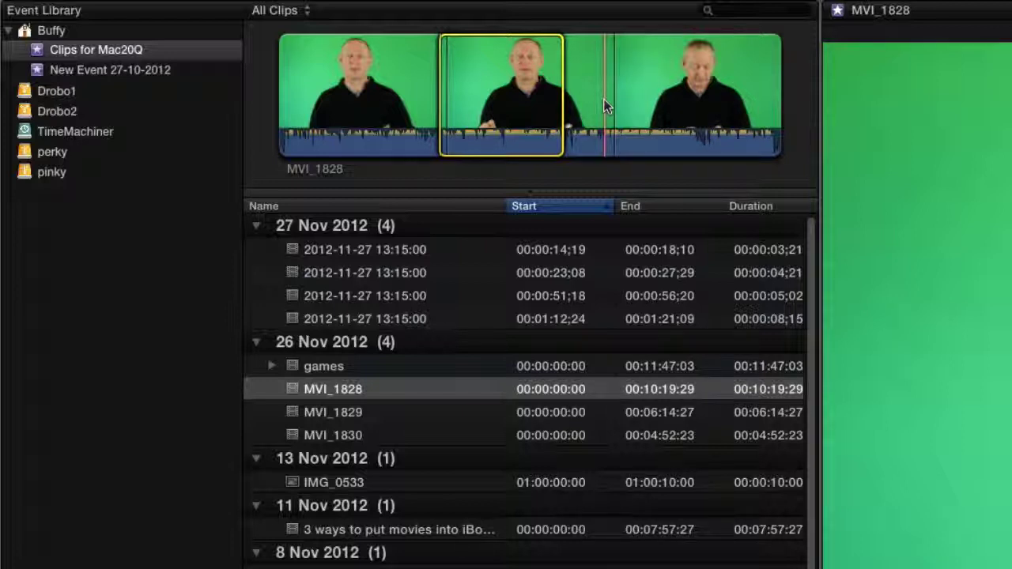
Add a second range and a very short third range in the last part of MVI_1828, keeping the first range
drag(605, 107, 781, 107)
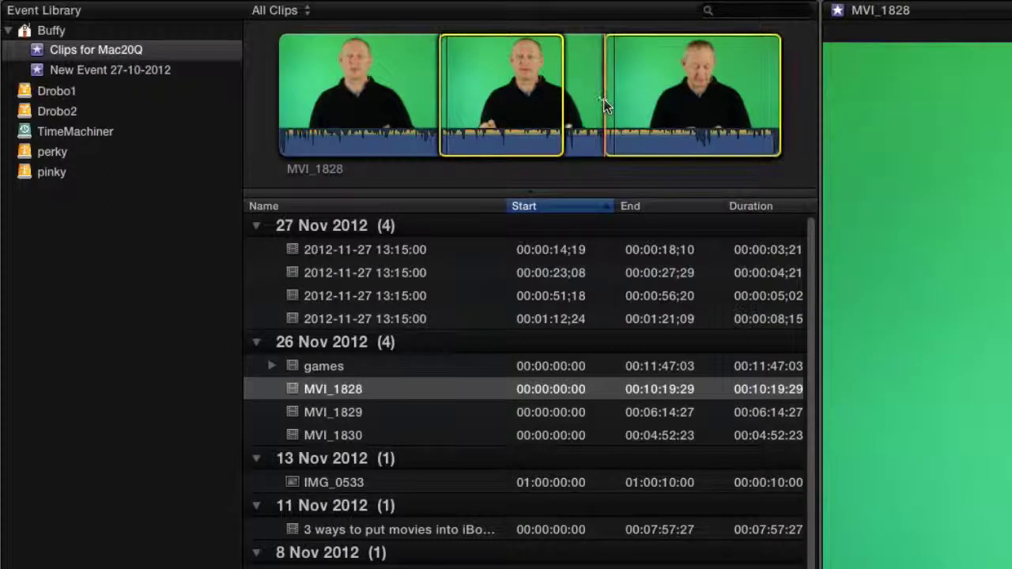
click(865, 435)
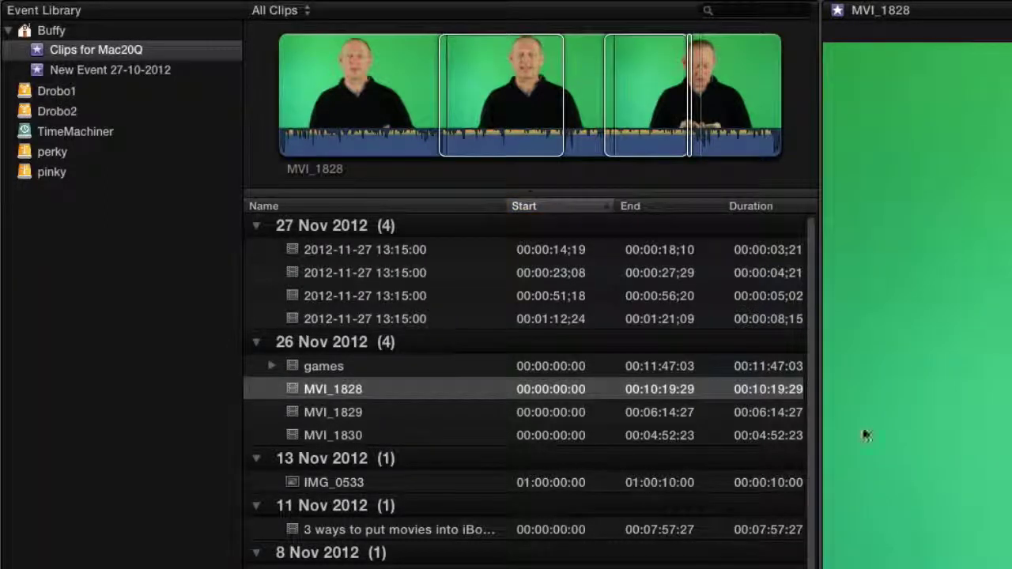
click(579, 506)
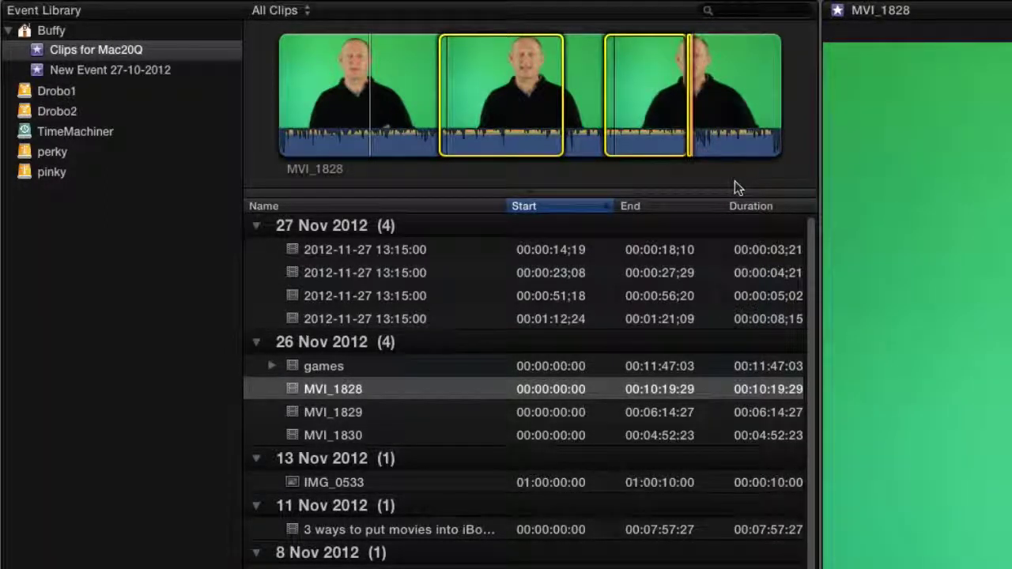